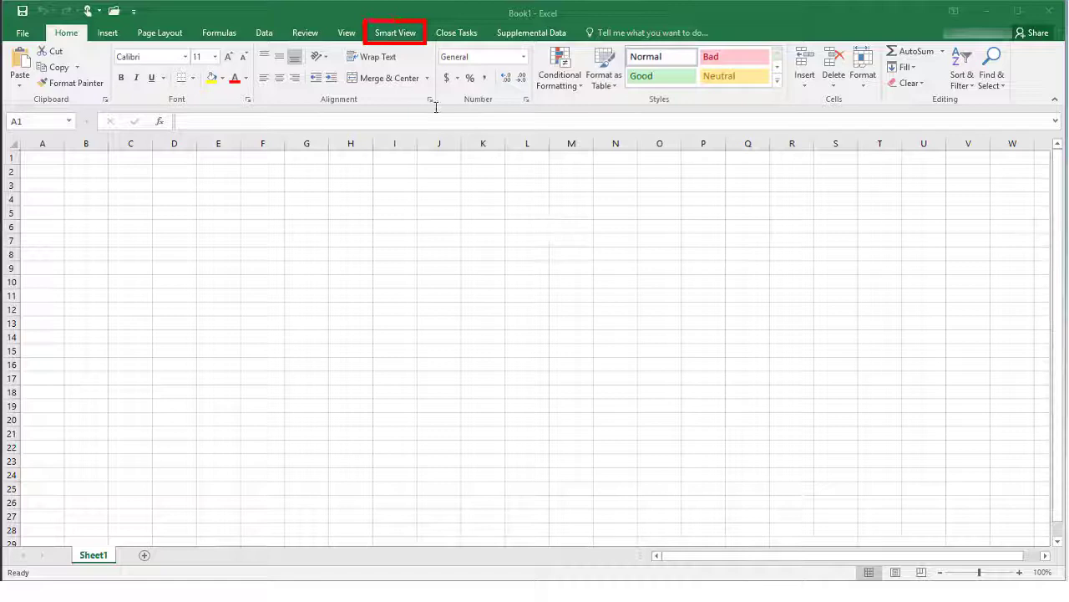
Start a new Smart View private connection with Smart View HTTP Provider as its provider type.
left_click(395, 33)
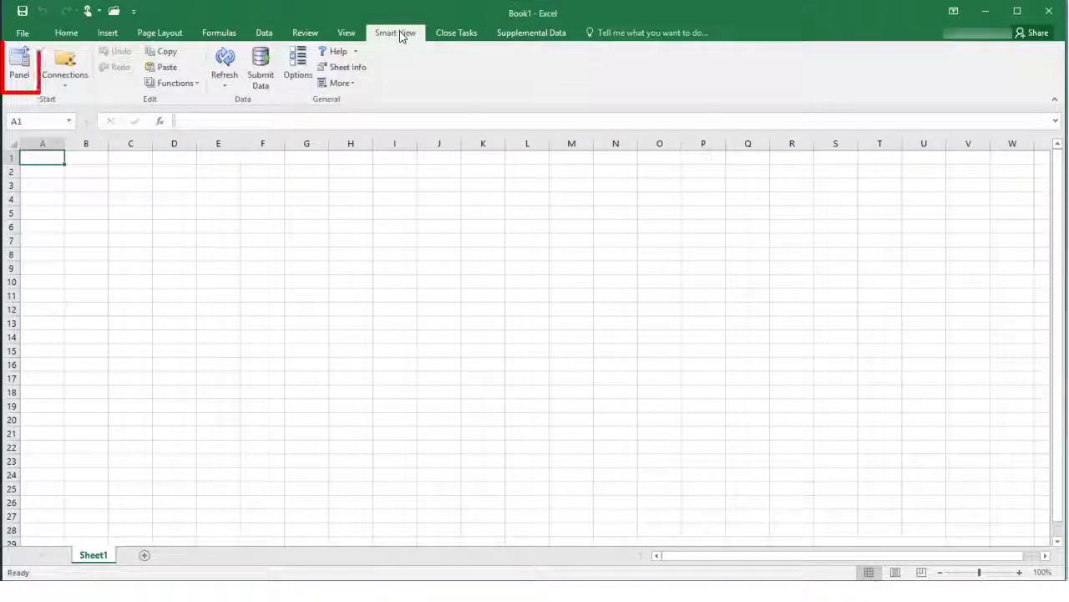
left_click(19, 65)
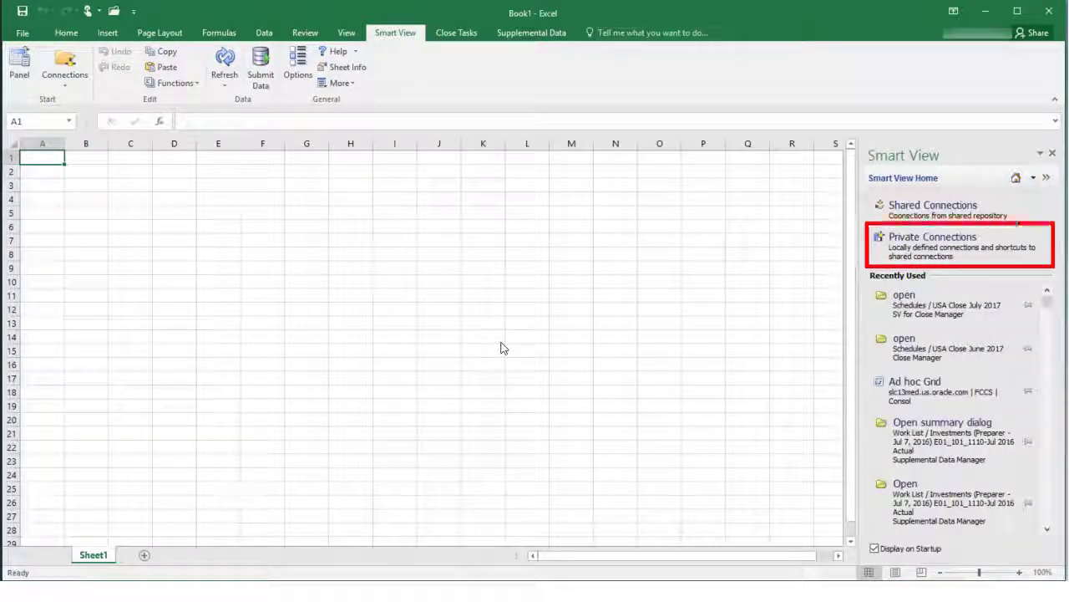
left_click(924, 249)
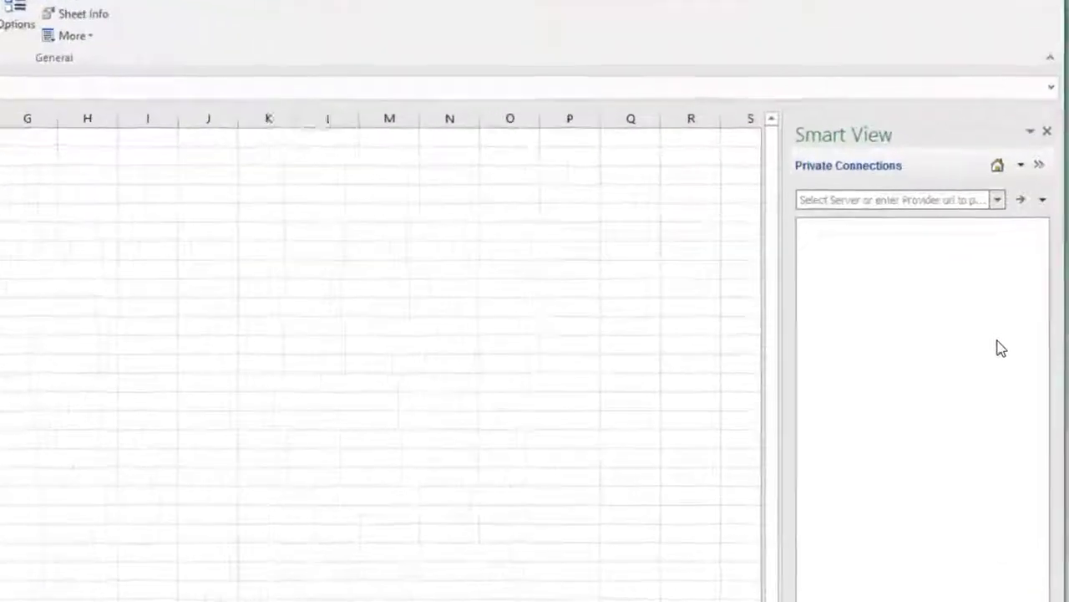
left_click(1044, 201)
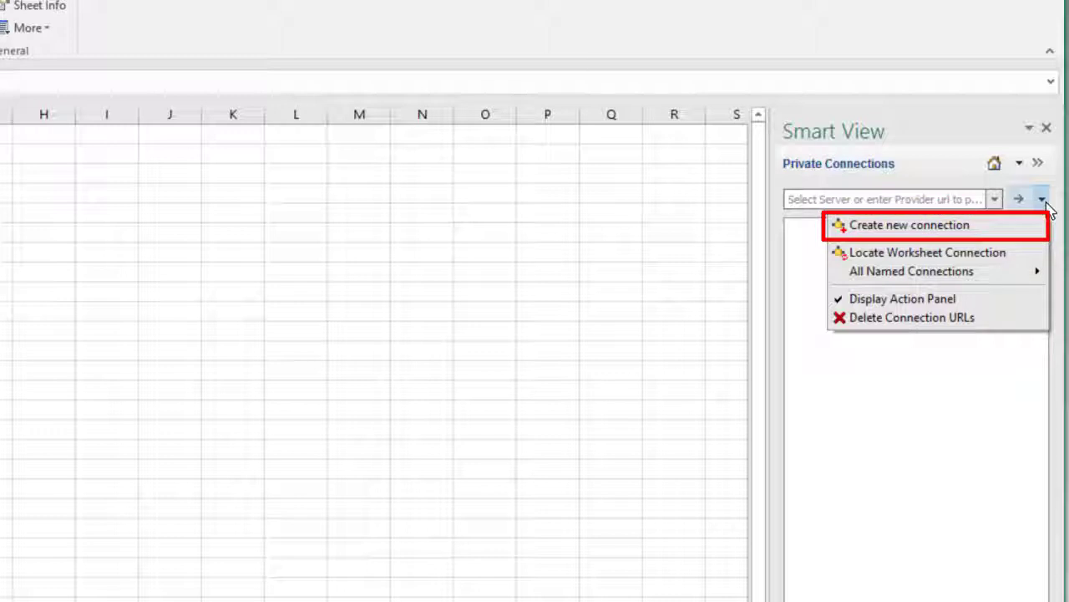
left_click(1021, 225)
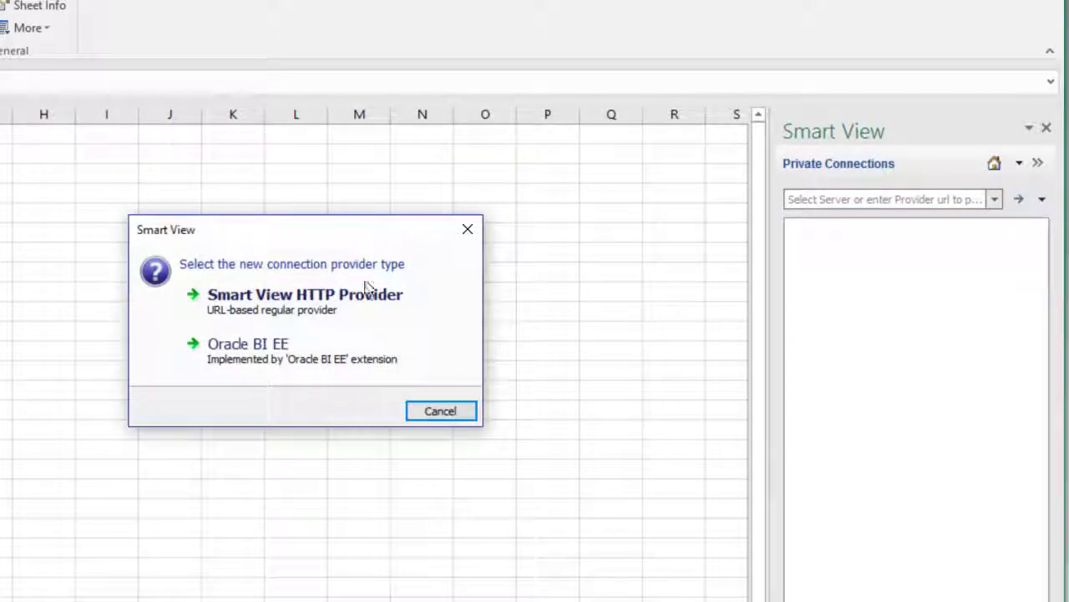
left_click(341, 309)
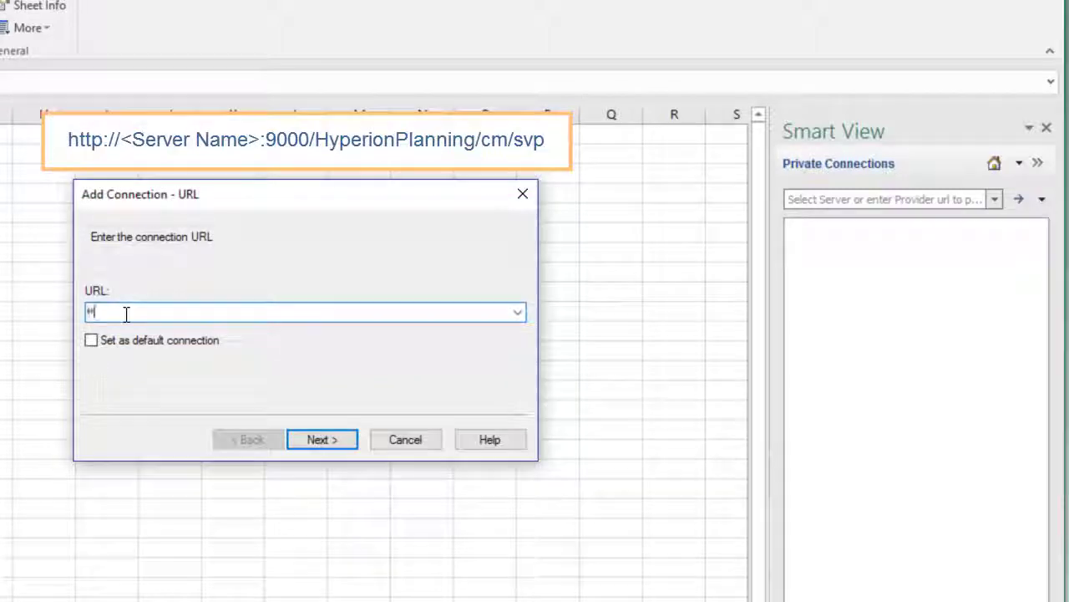
Set the connection URL to the server's address on port 9000 with the path /HyperionPlanning/cm/svp and continue.
type("http://s:9000/HyperionPlanning/")
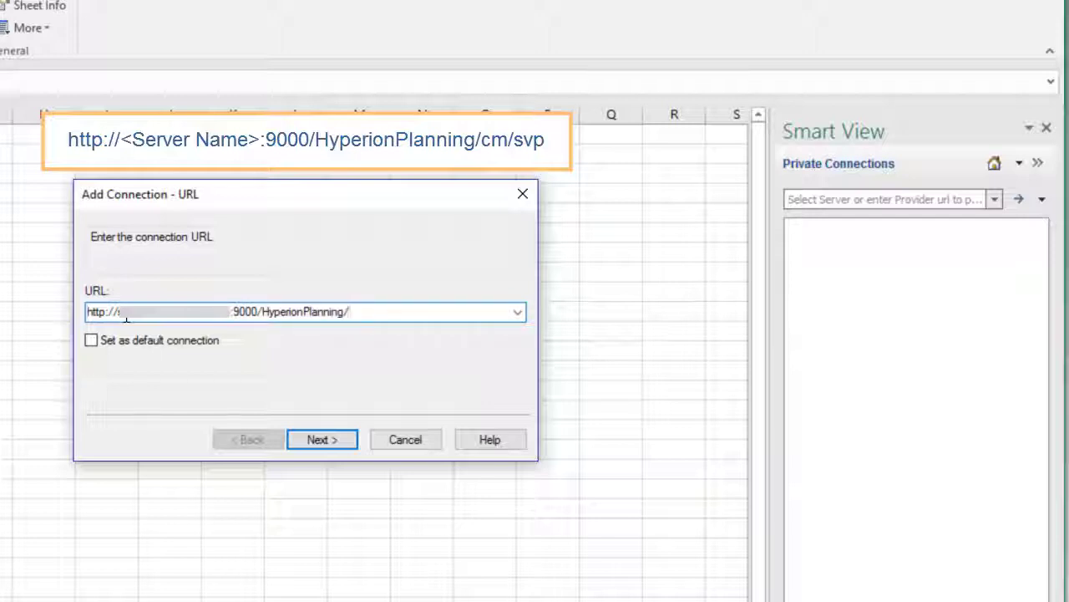
type("svp")
left_click(323, 439)
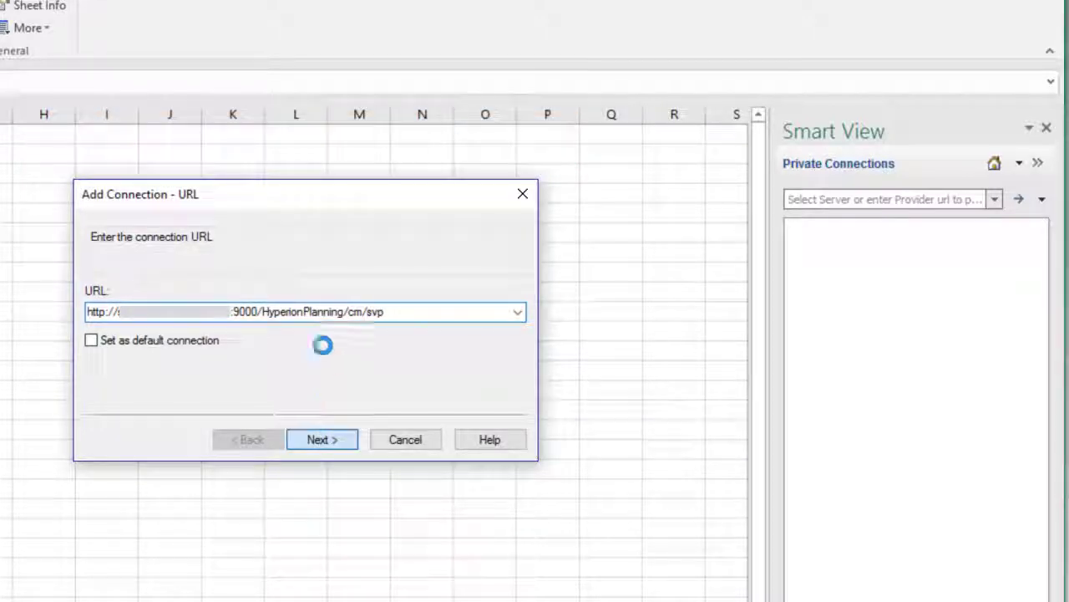
Choose the application under the Financial Close Management server for the new connection and continue.
left_click(98, 291)
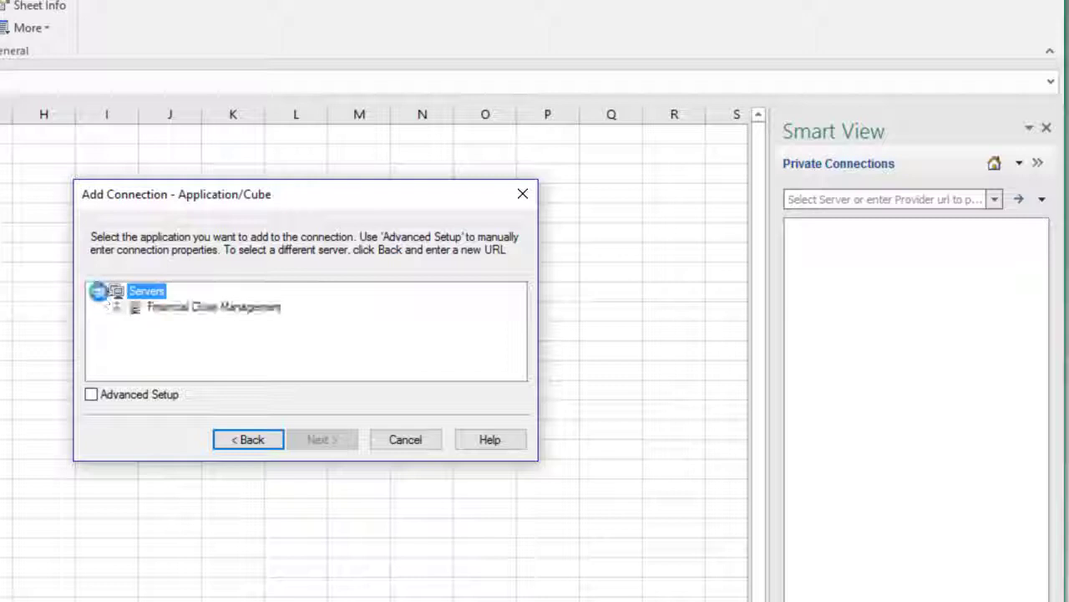
left_click(116, 307)
left_click(179, 323)
left_click(322, 439)
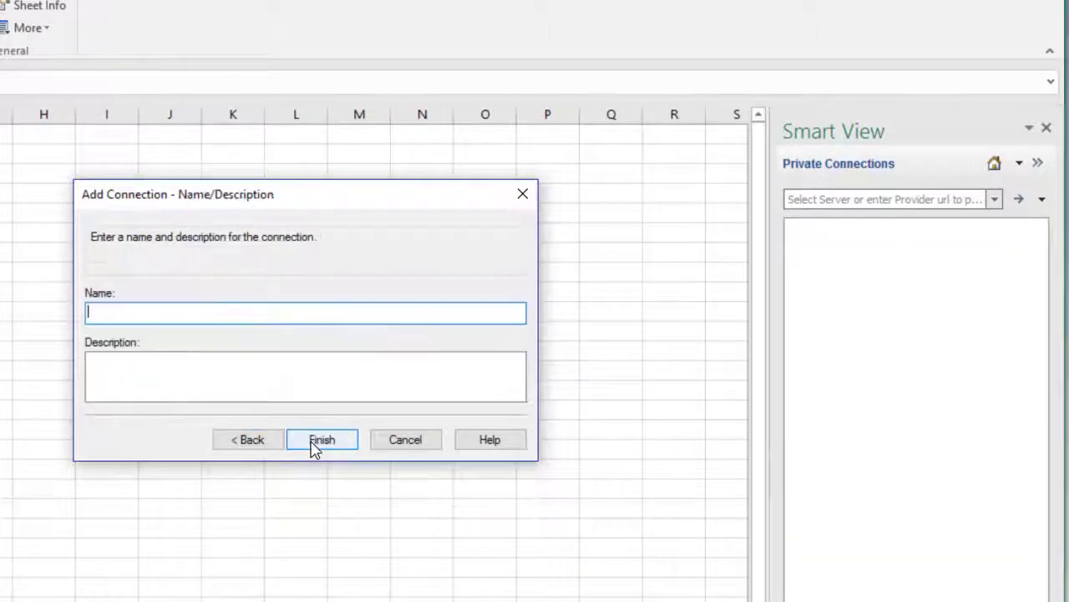
Name the connection SV for Close Manager and finish creating it.
type("SV for Cl")
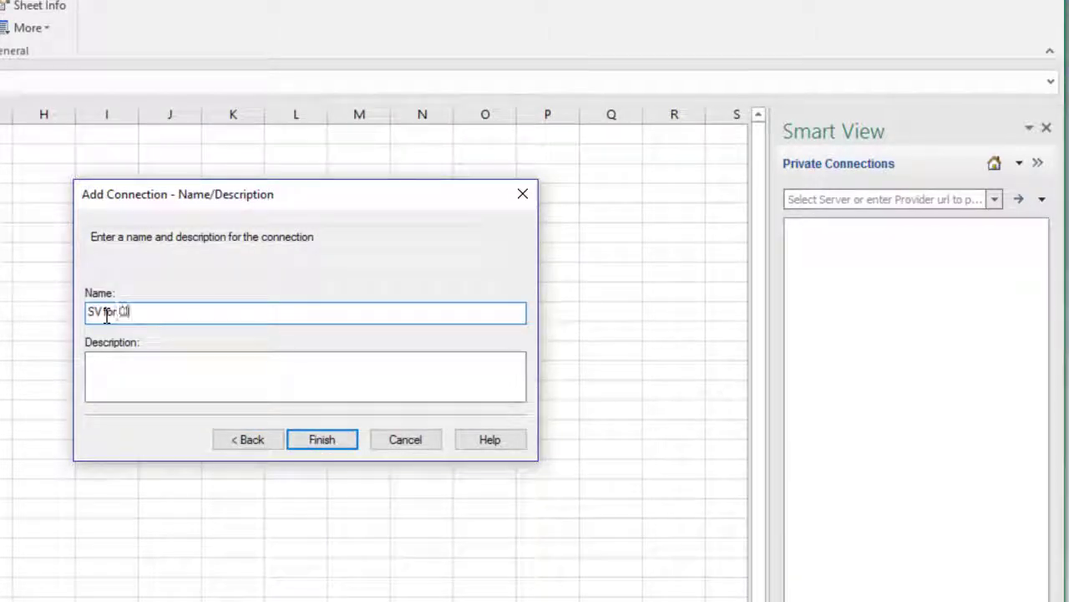
type("ose Manager")
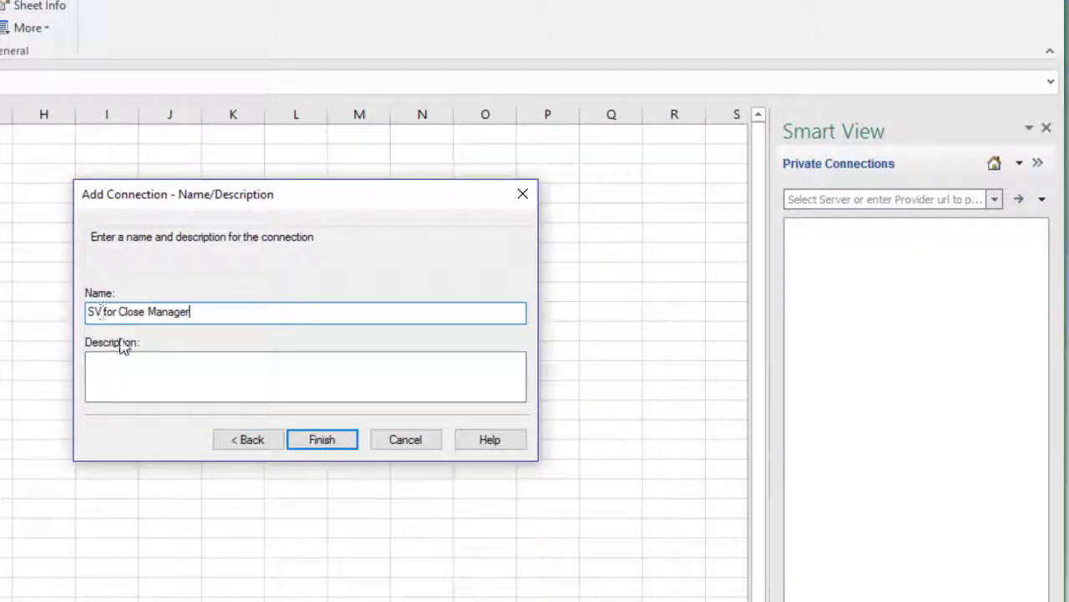
left_click(320, 440)
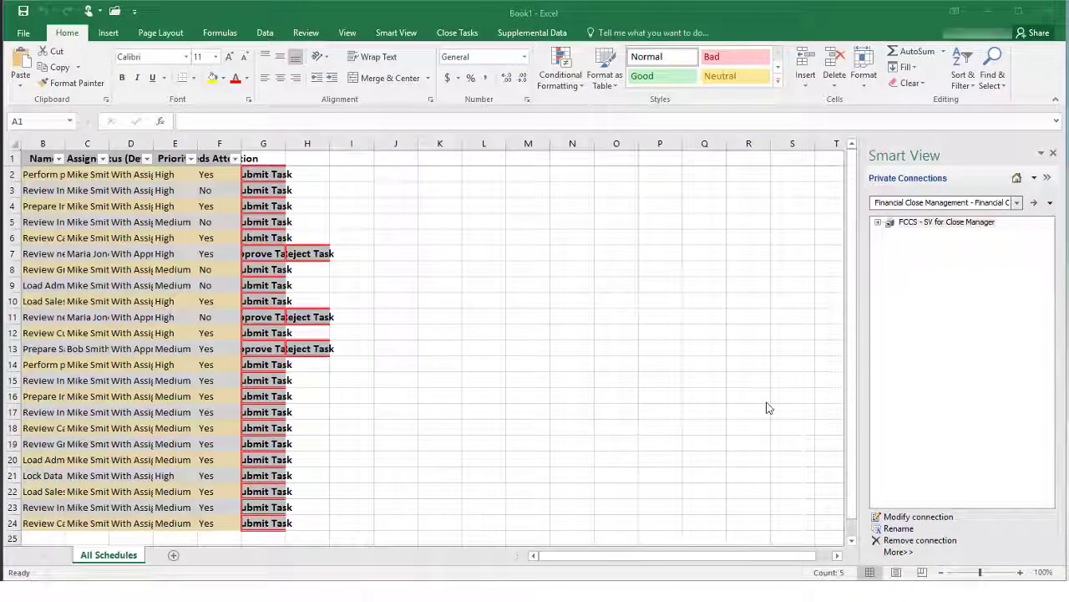
Open the USA Close July 2017 schedule from the Schedules of the SV for Close Manager connection.
left_click(878, 223)
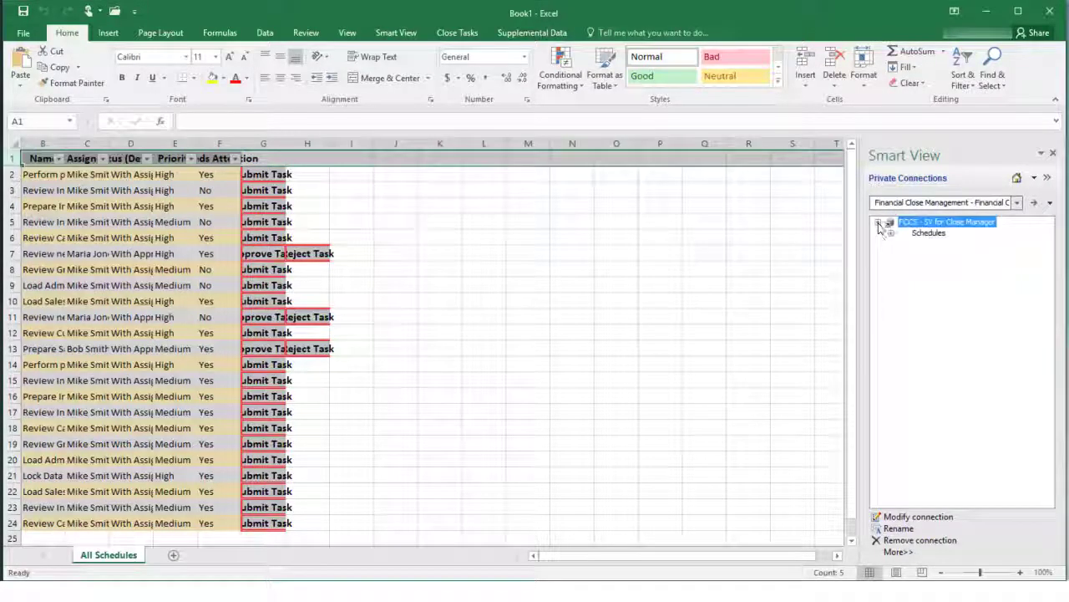
left_click(891, 234)
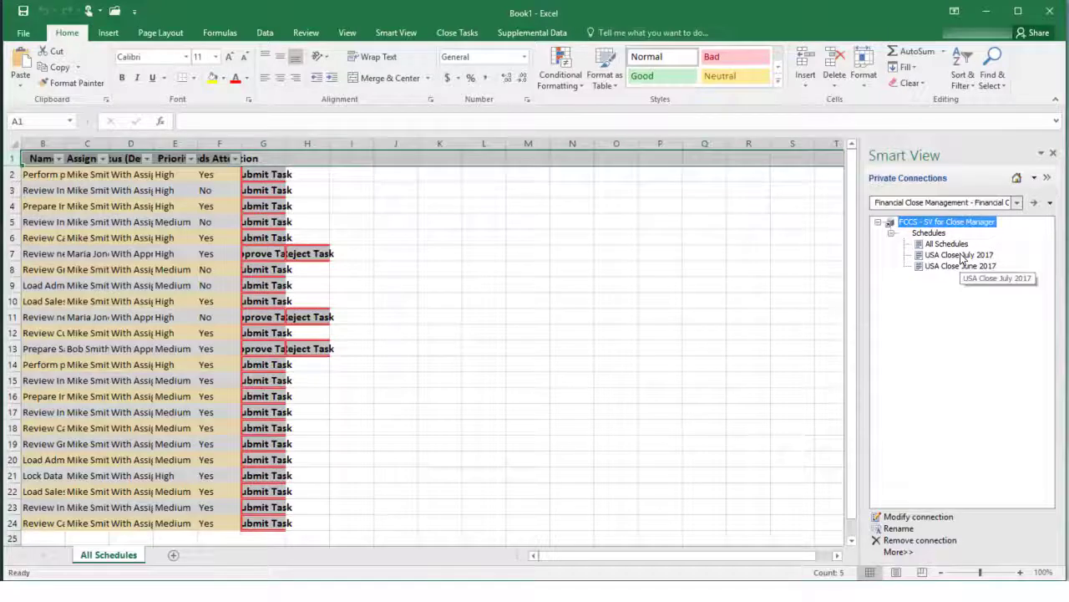
double_click(959, 255)
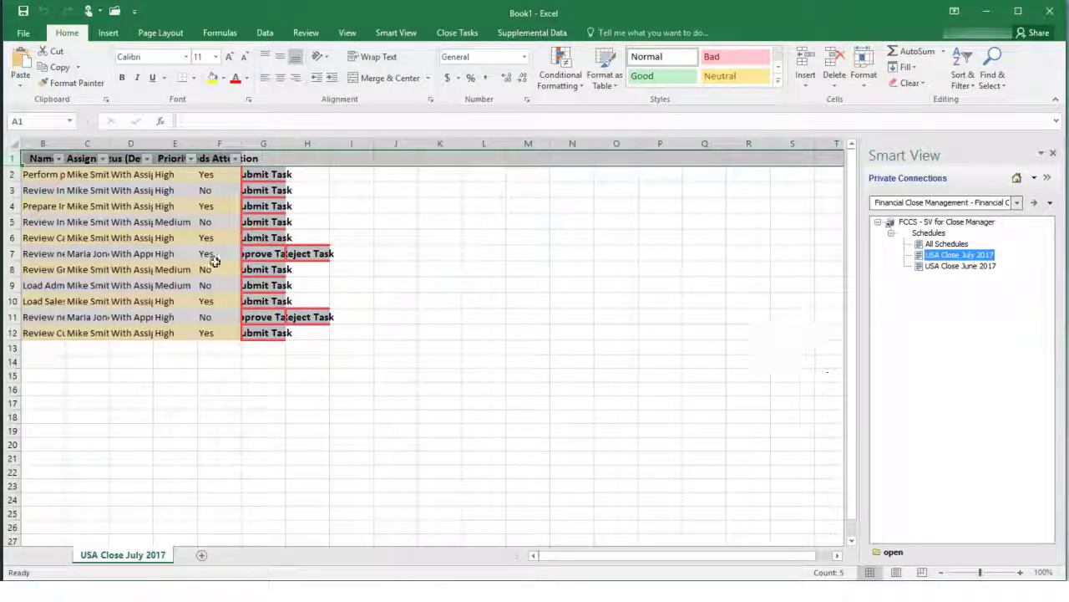
AutoFit the width of columns B through G in the USA Close July 2017 task list.
mouse_move(42, 142)
left_mouse_down()
mouse_move(276, 173)
mouse_move(267, 155)
left_mouse_up()
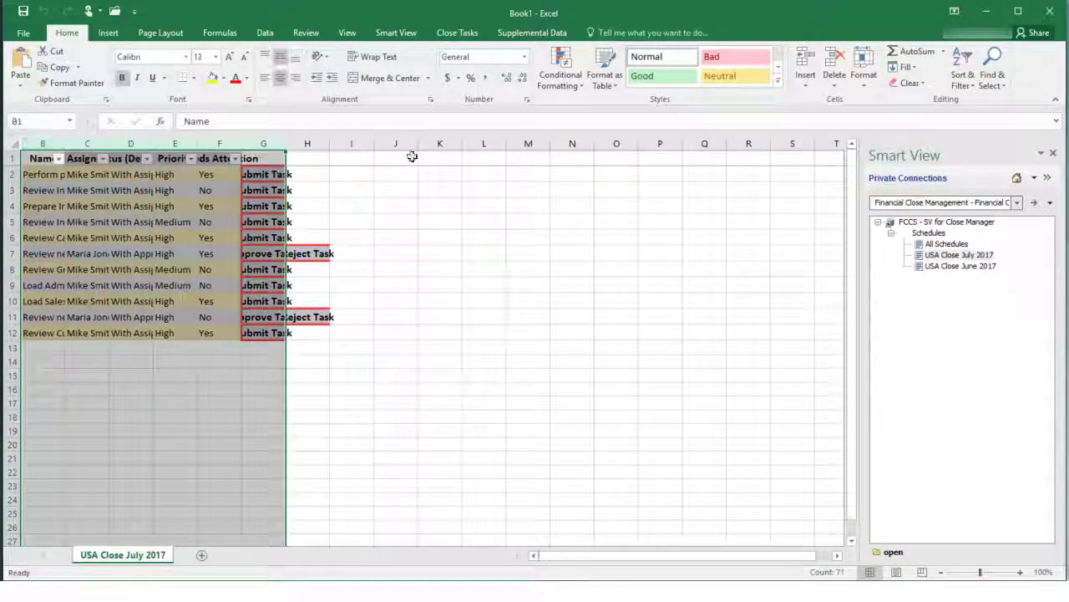
left_click(865, 79)
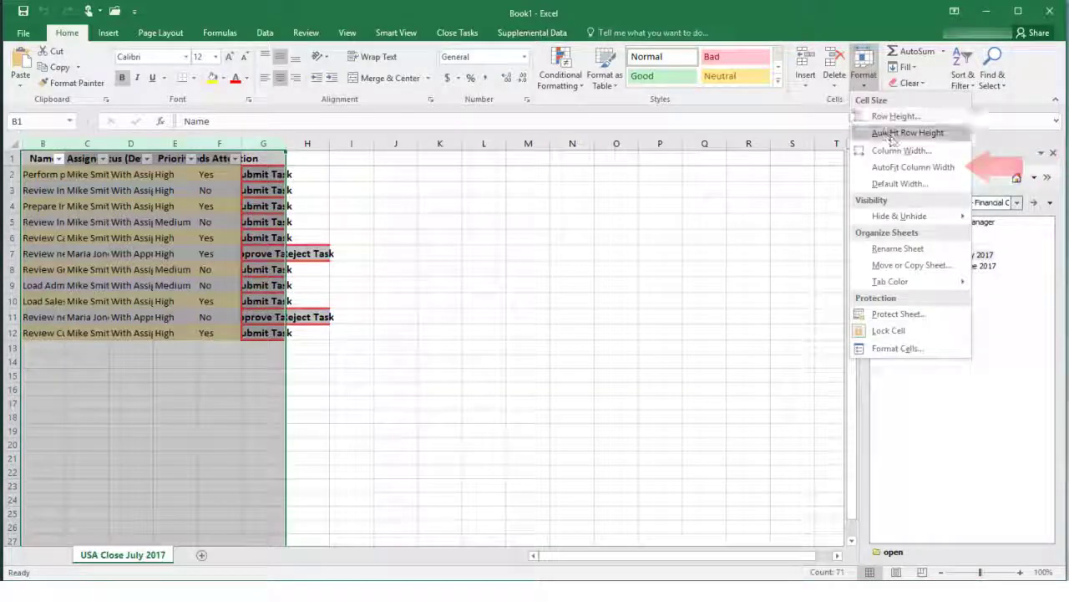
left_click(913, 166)
left_click(659, 443)
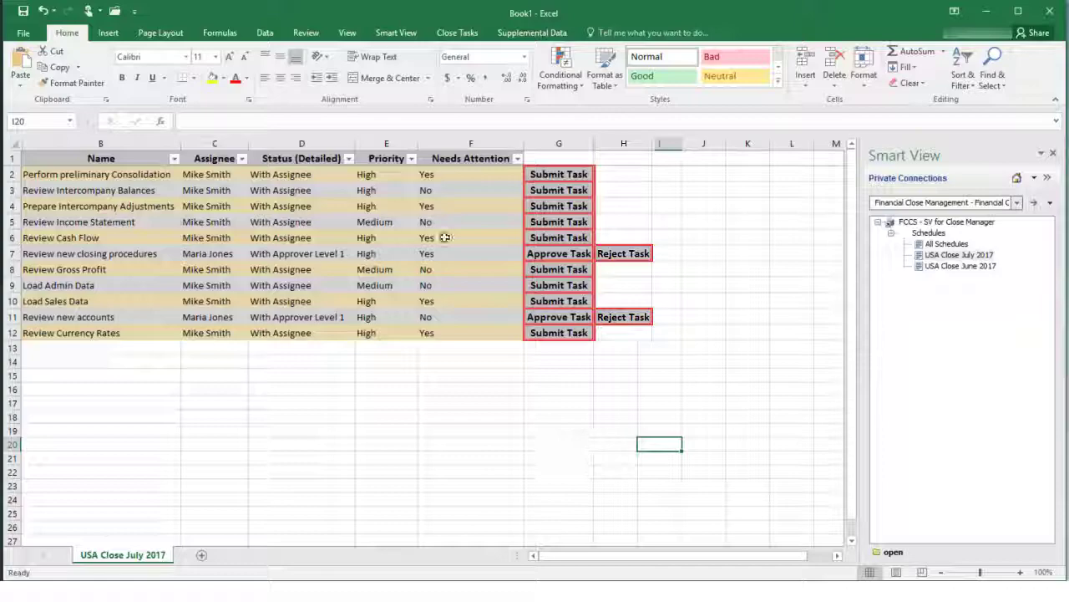
Filter the Priority column to list only High priority tasks.
left_click(411, 160)
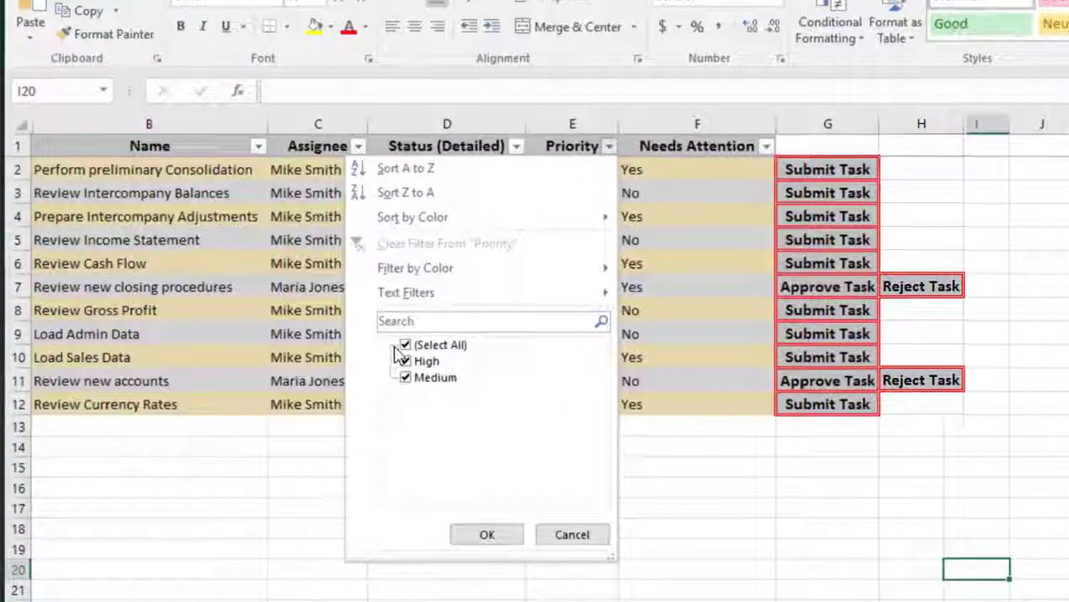
left_click(405, 345)
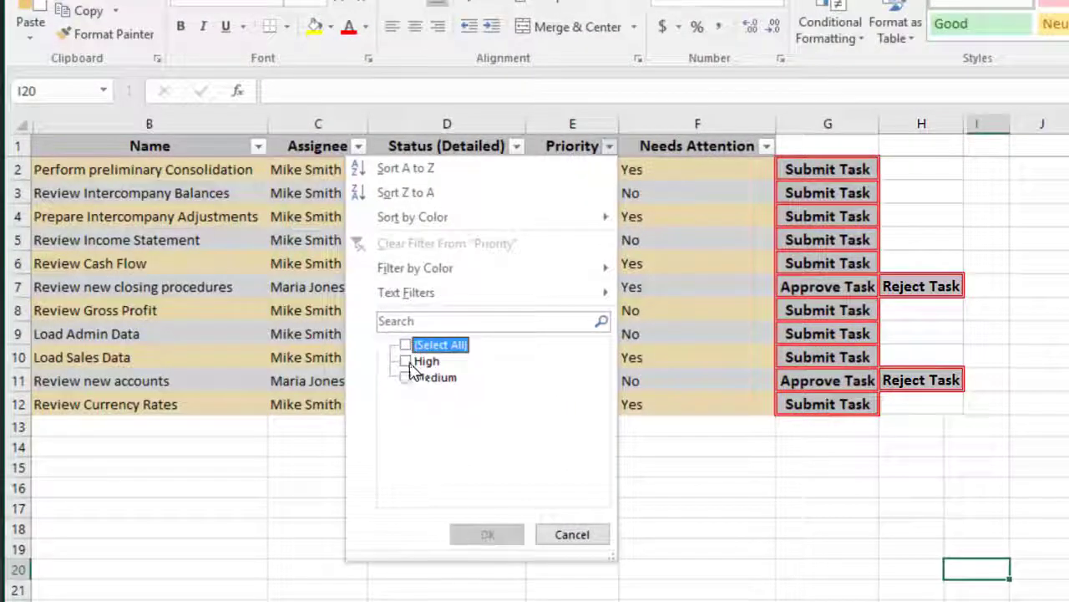
left_click(406, 362)
left_click(486, 536)
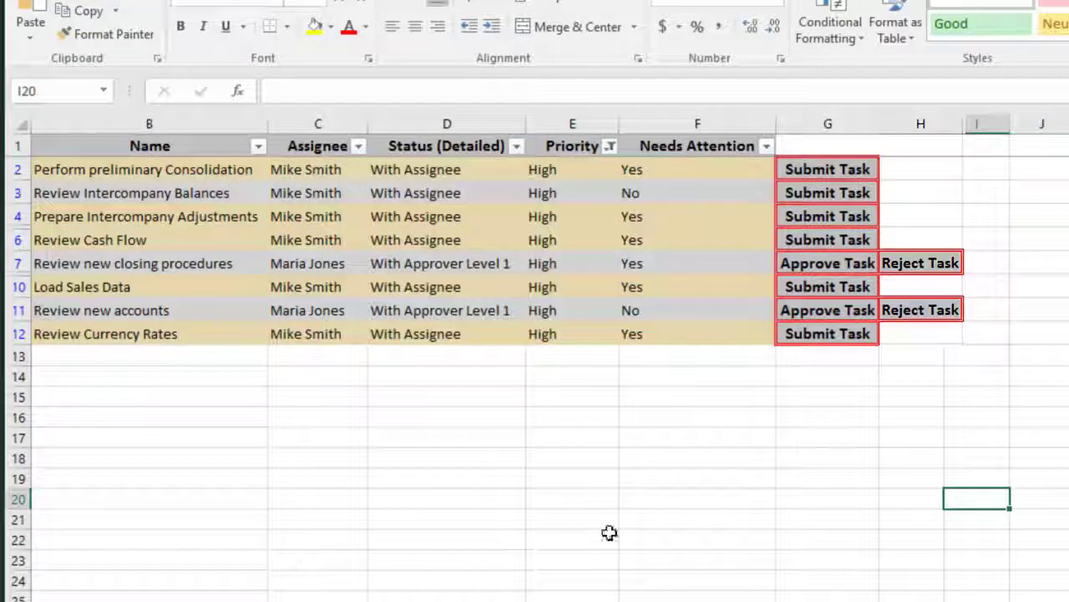
Open the Review Currency Rates task and examine its properties, alerts and workflow.
left_click(140, 335)
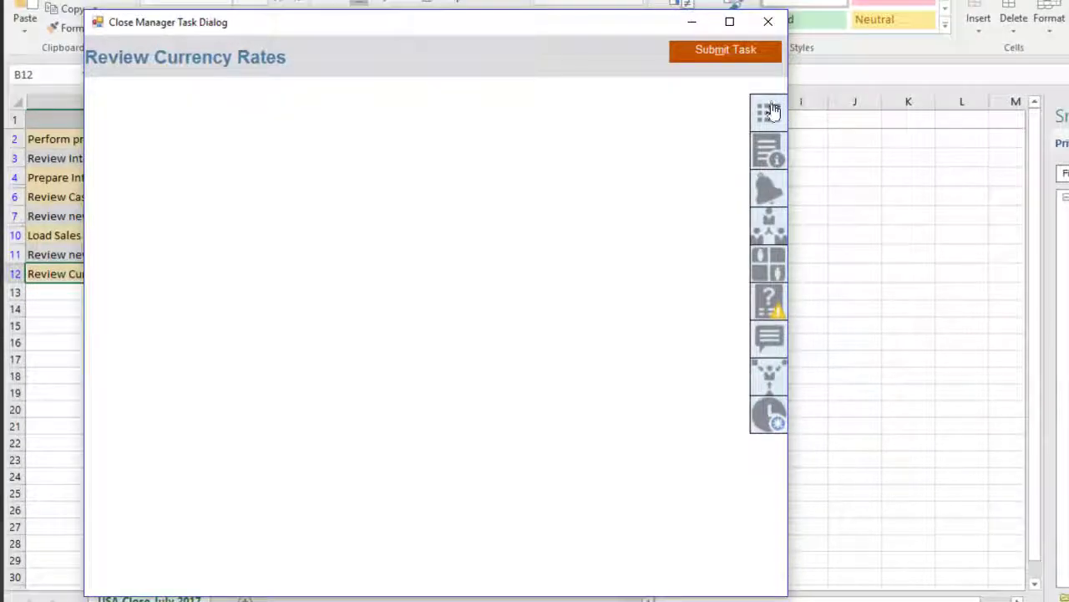
left_click(770, 112)
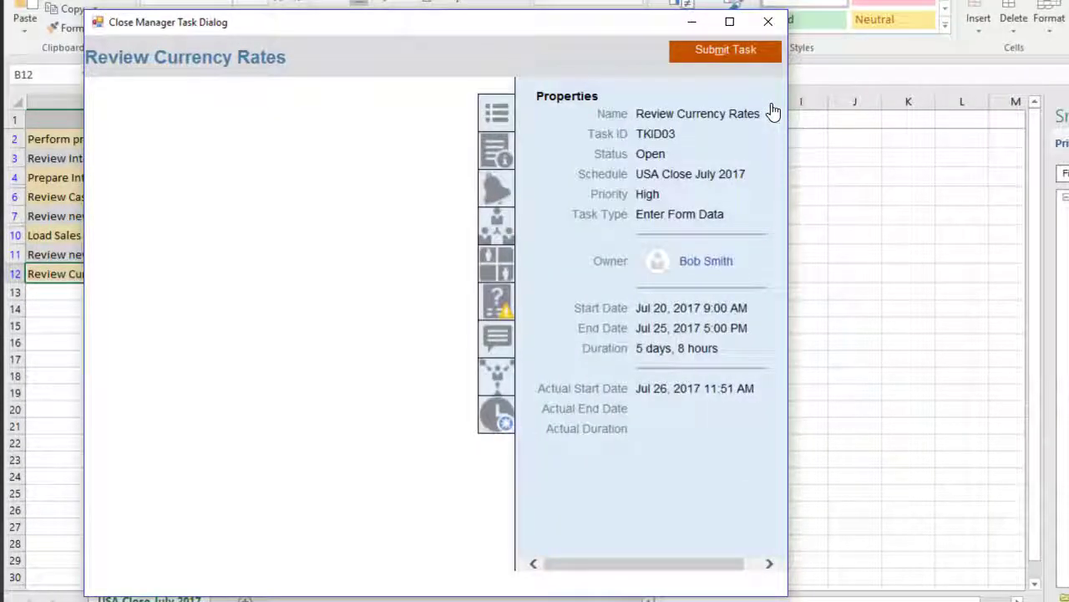
left_click(500, 191)
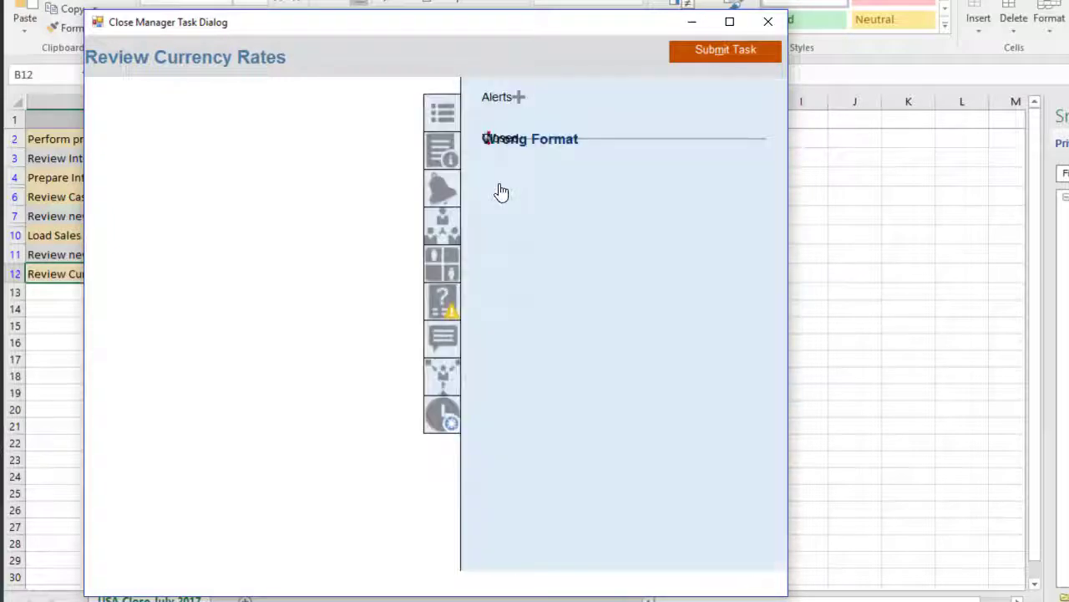
left_click(443, 235)
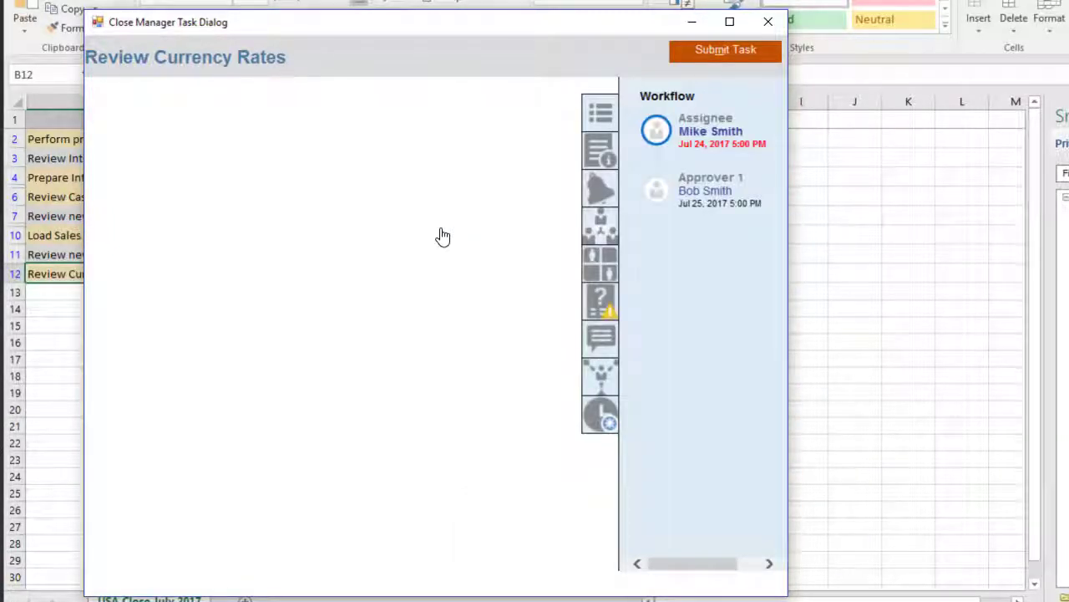
Answer True to the question whether the most recent FX rate schedule was used, and close the task dialog.
left_click(601, 305)
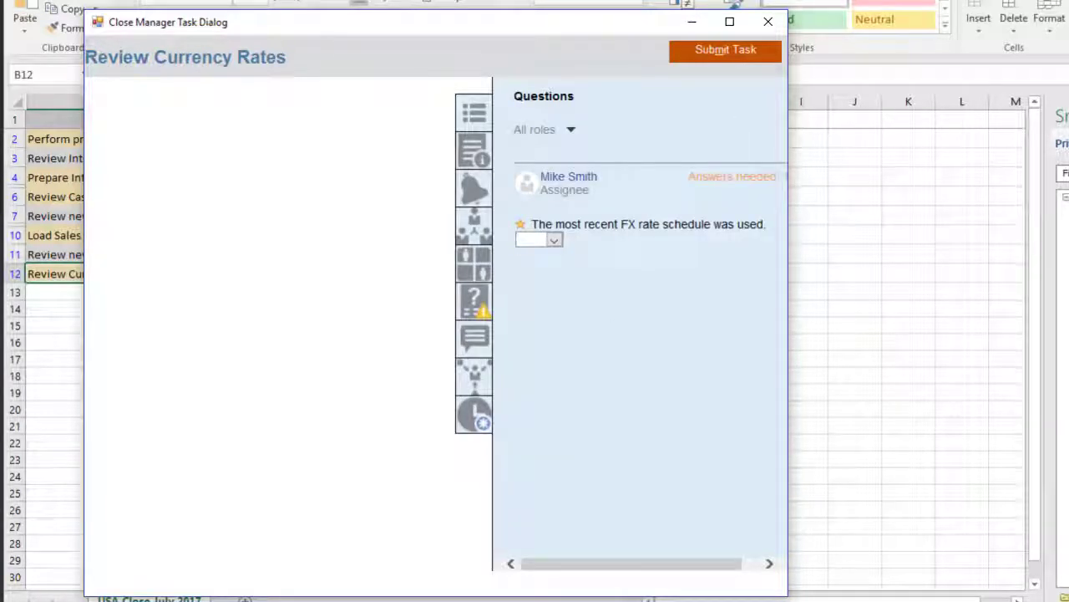
left_click(557, 239)
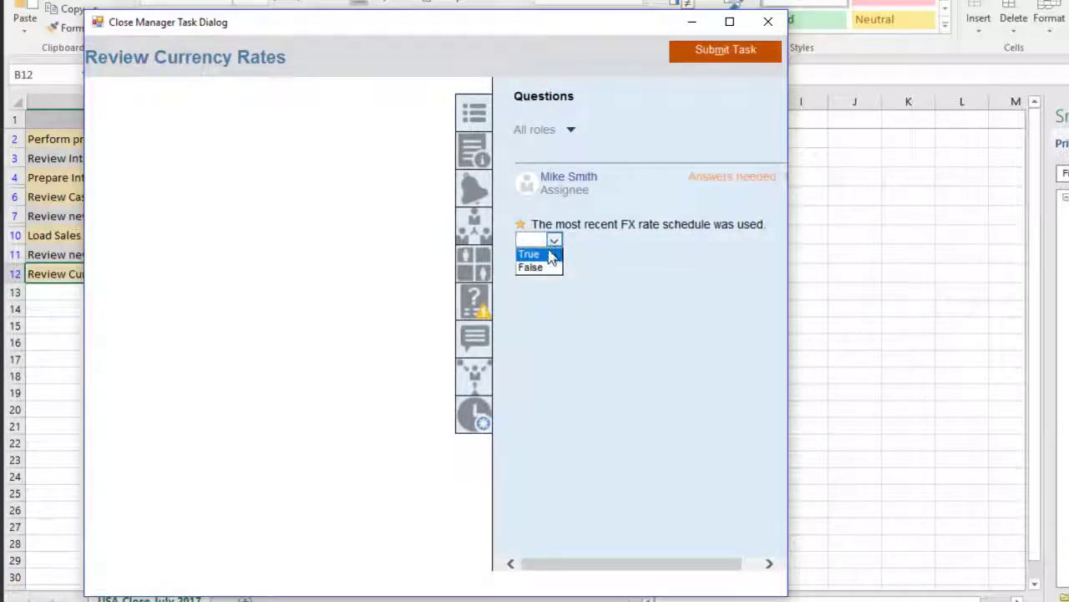
left_click(547, 255)
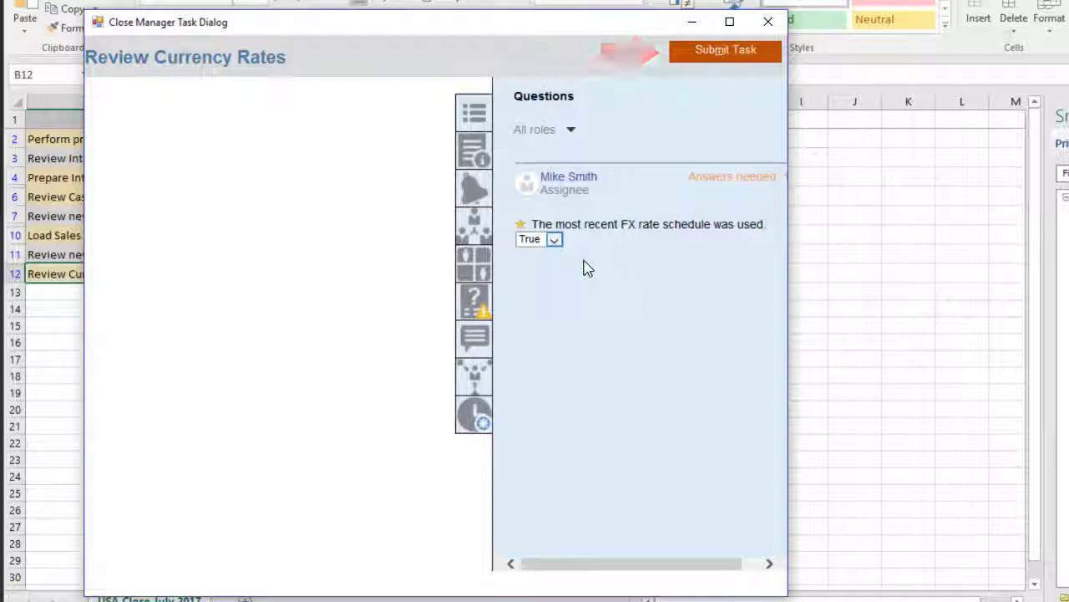
left_click(769, 23)
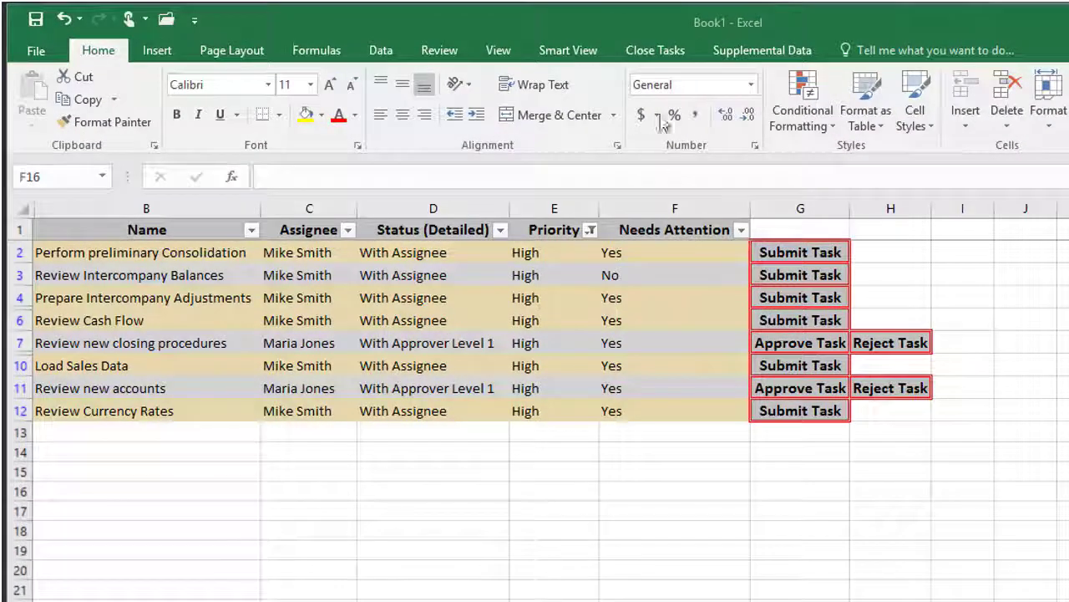
Submit the Review Currency Rates task from the worksheet and dismiss the message.
left_click(676, 55)
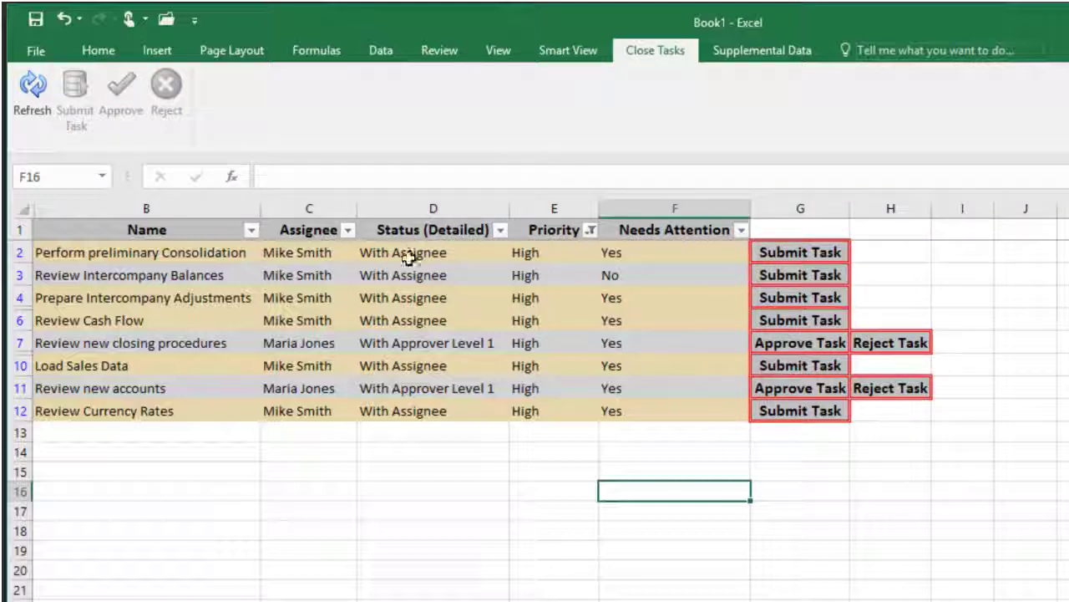
left_click(138, 411)
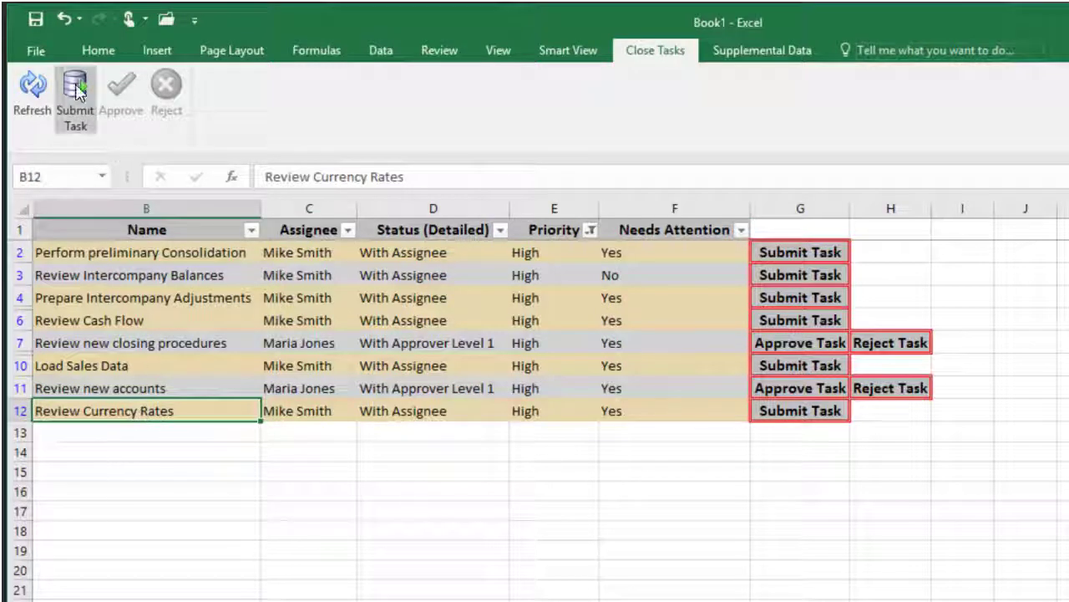
left_click(75, 89)
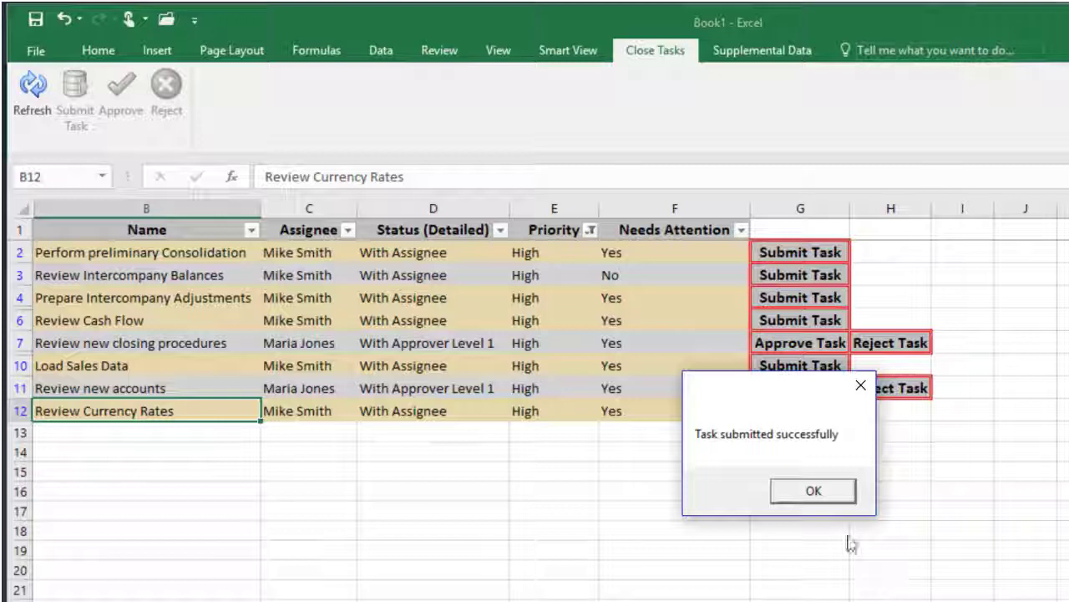
left_click(822, 494)
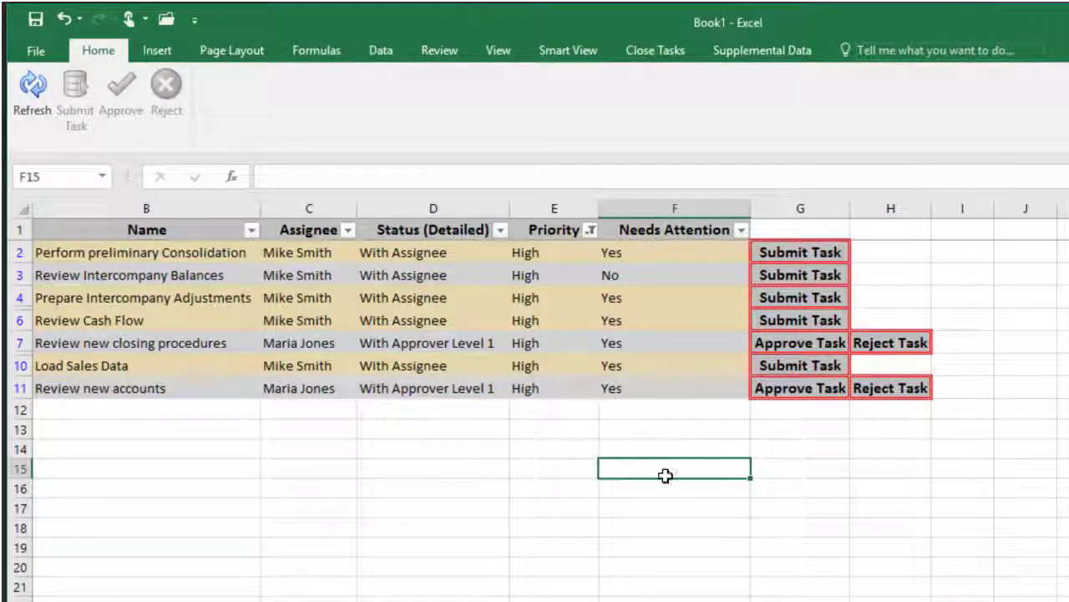
Approve the Review new closing procedures task from its worksheet row and dismiss the message.
left_click(798, 342)
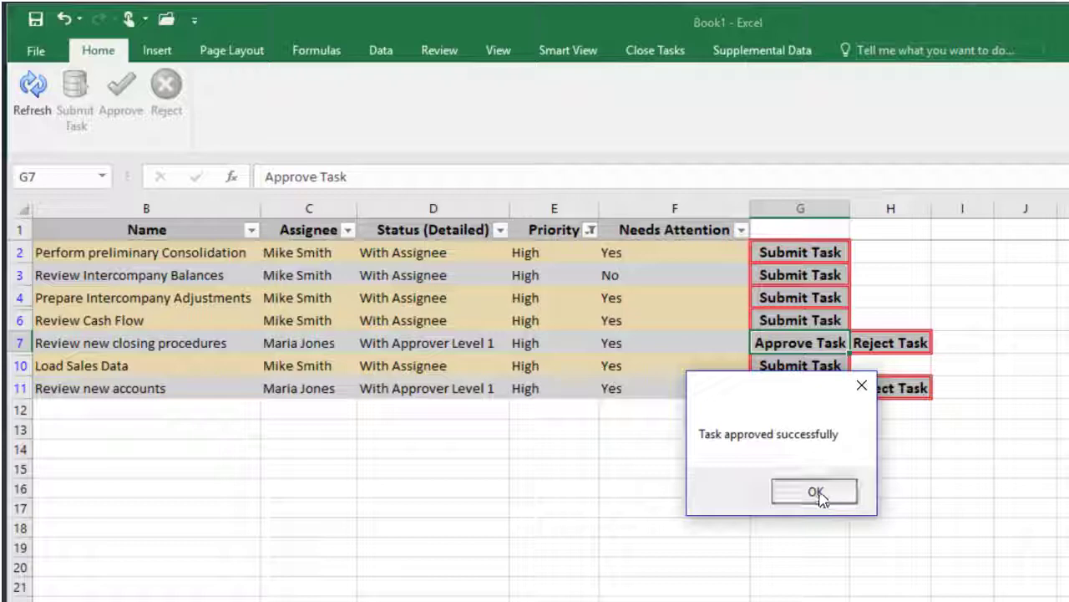
left_click(815, 491)
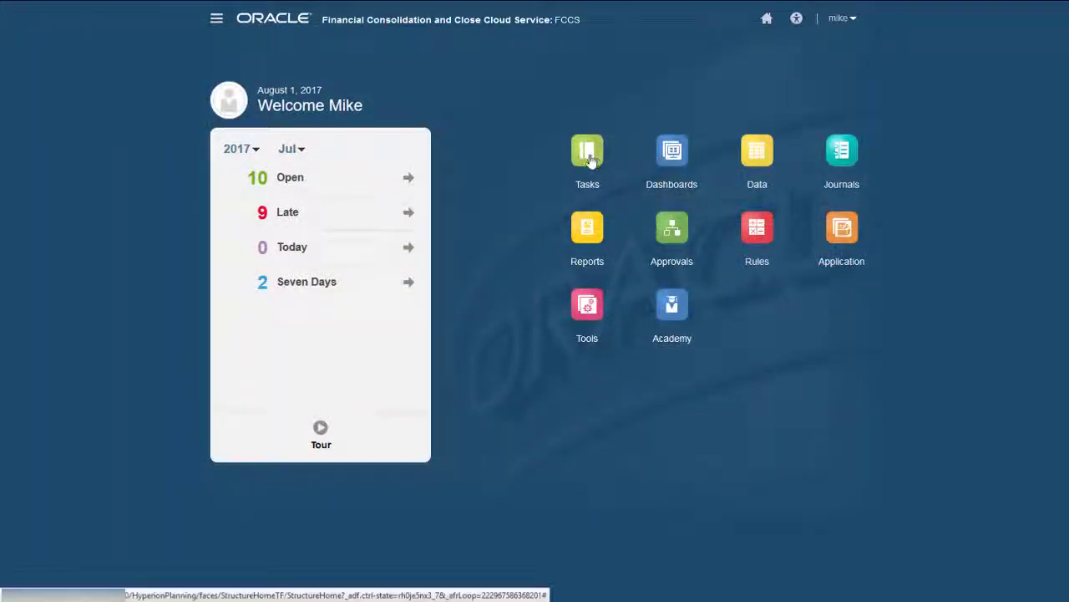
In the Financial Consolidation and Close web application, open the Close Tasks list and check the status of the Review Currency Rates task.
left_click(589, 159)
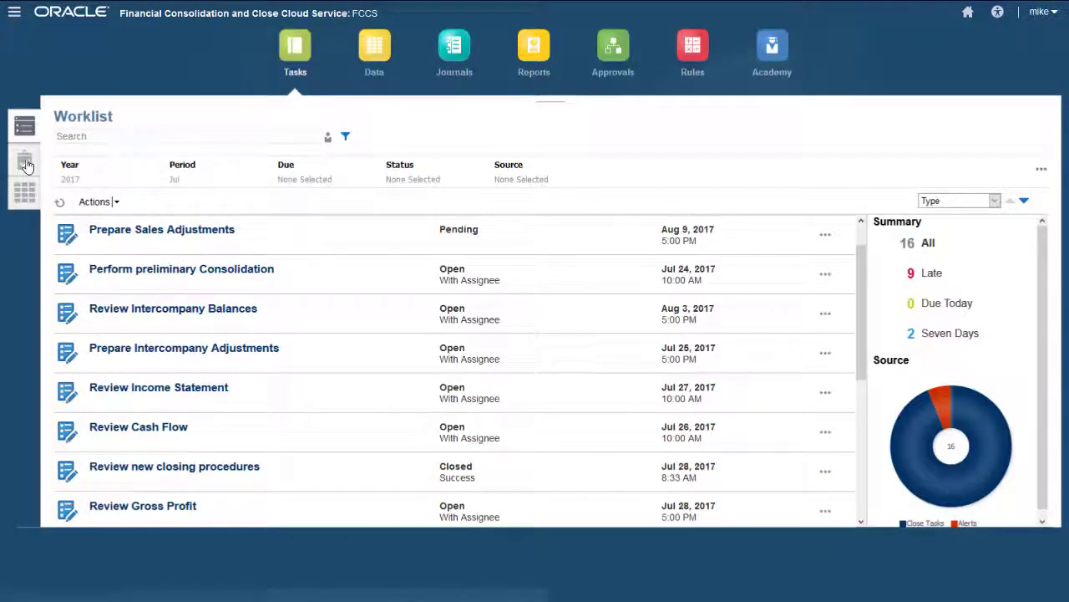
left_click(25, 164)
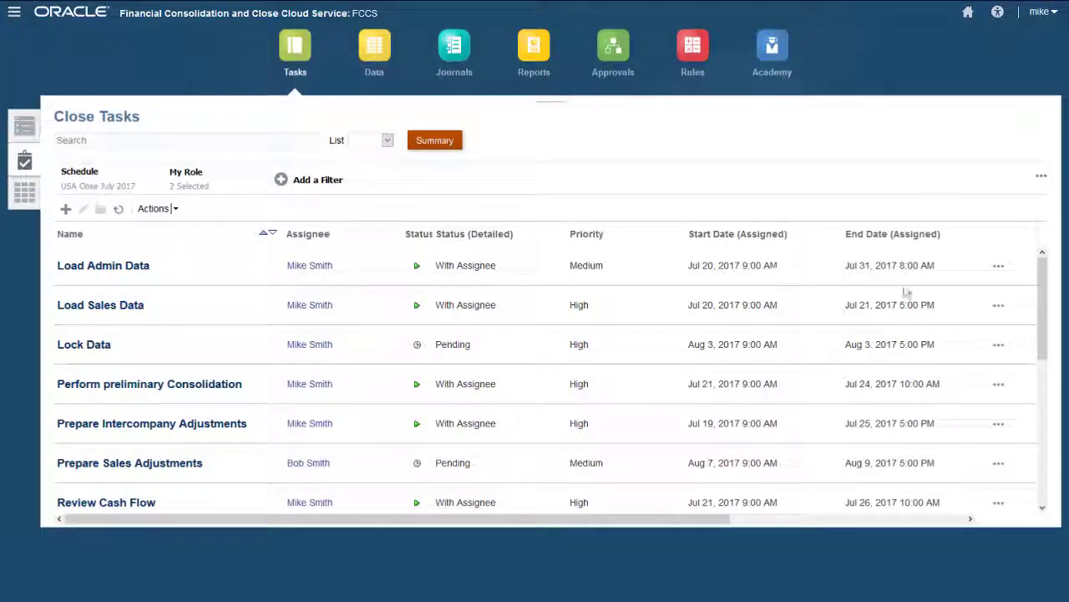
left_click_drag(1044, 312, 1045, 465)
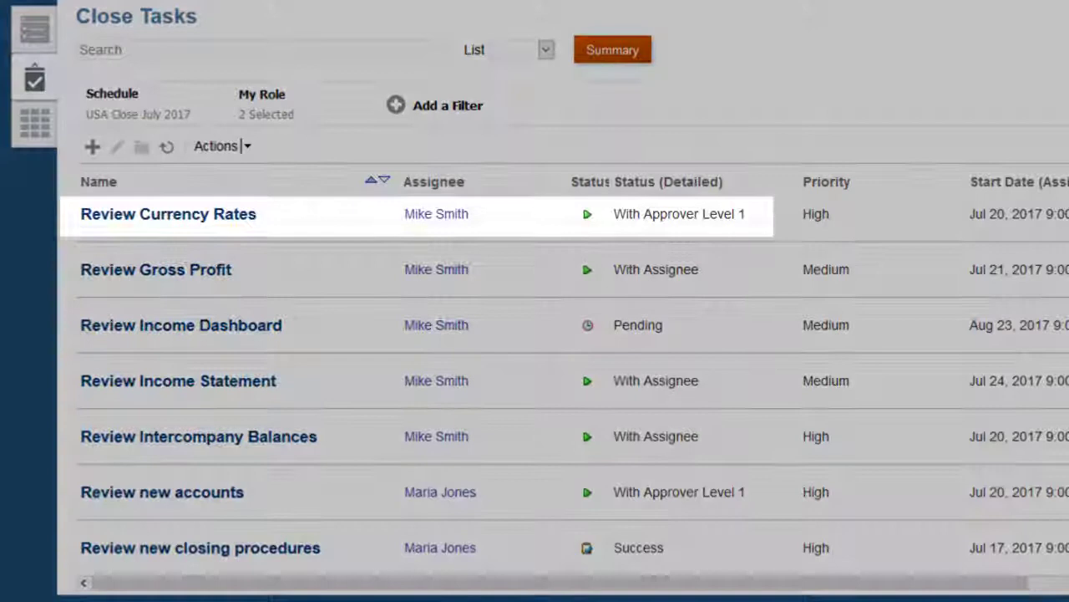